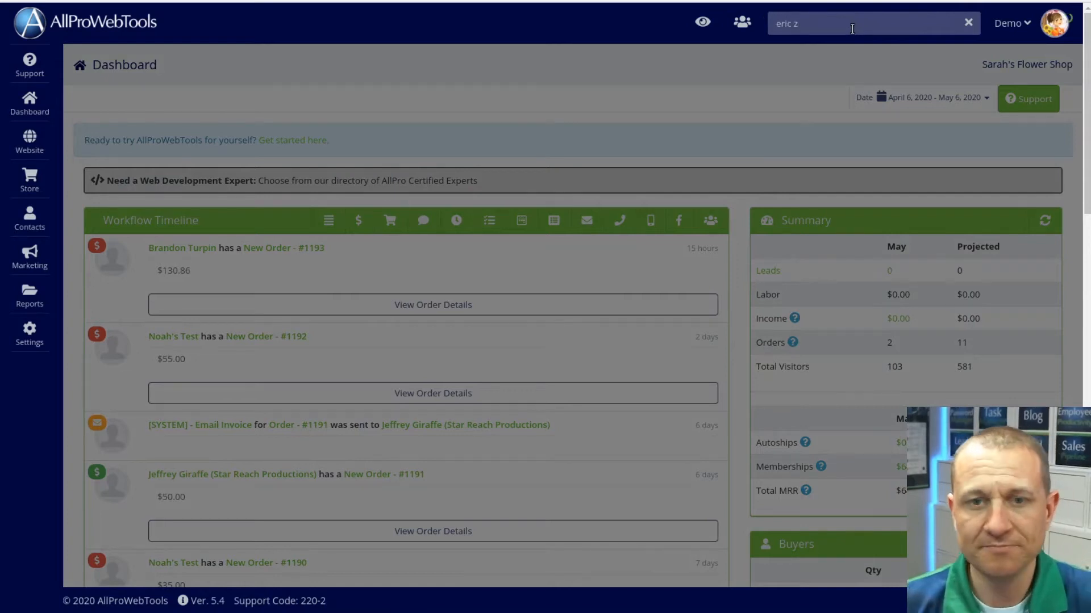
Step: Find the Zabala Trucking Co contact, open the record and review its workflow timeline
type("z")
left_click(795, 92)
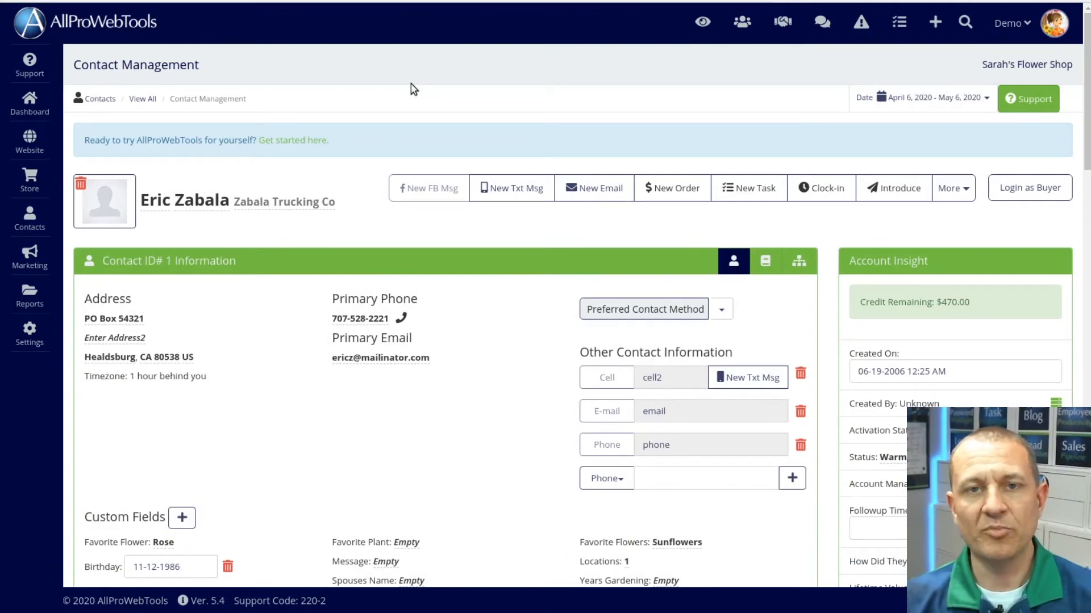
scroll(412, 113, "down", 10)
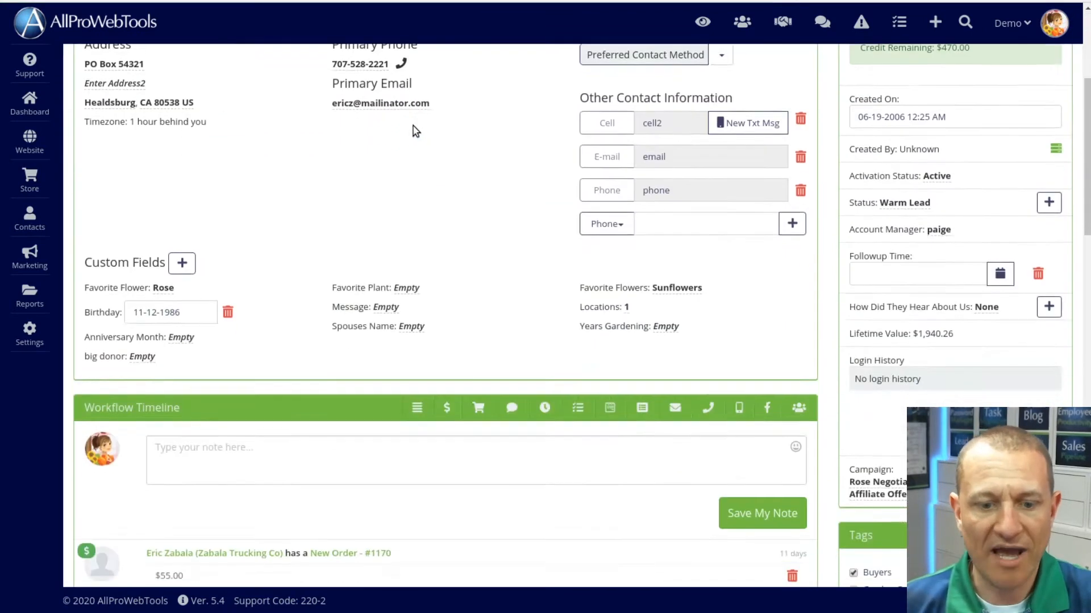
scroll(406, 169, "down", 3)
scroll(399, 182, "down", 5)
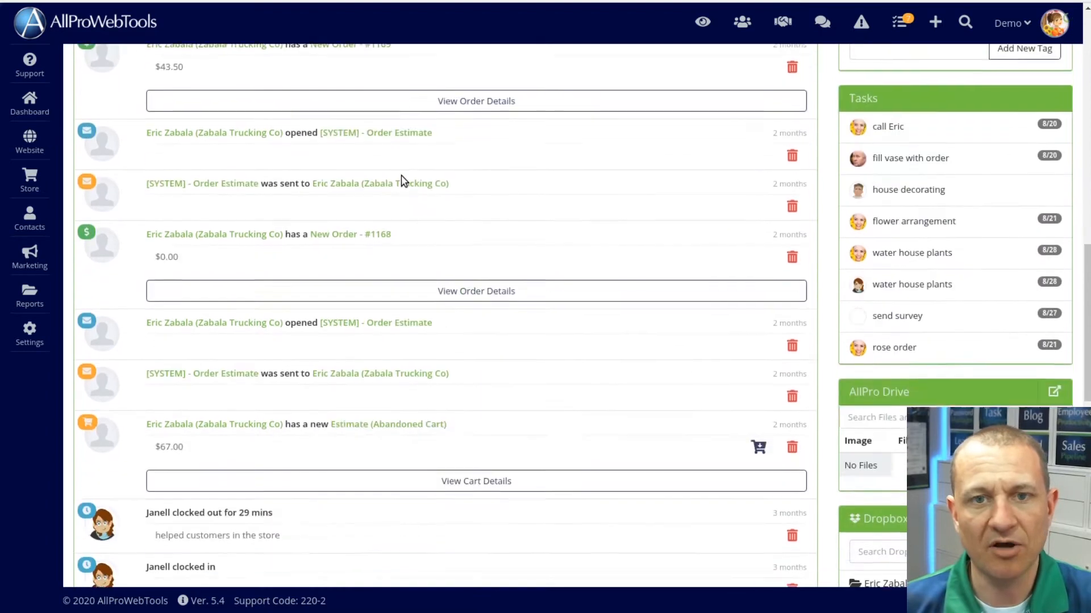
scroll(403, 179, "down", 1)
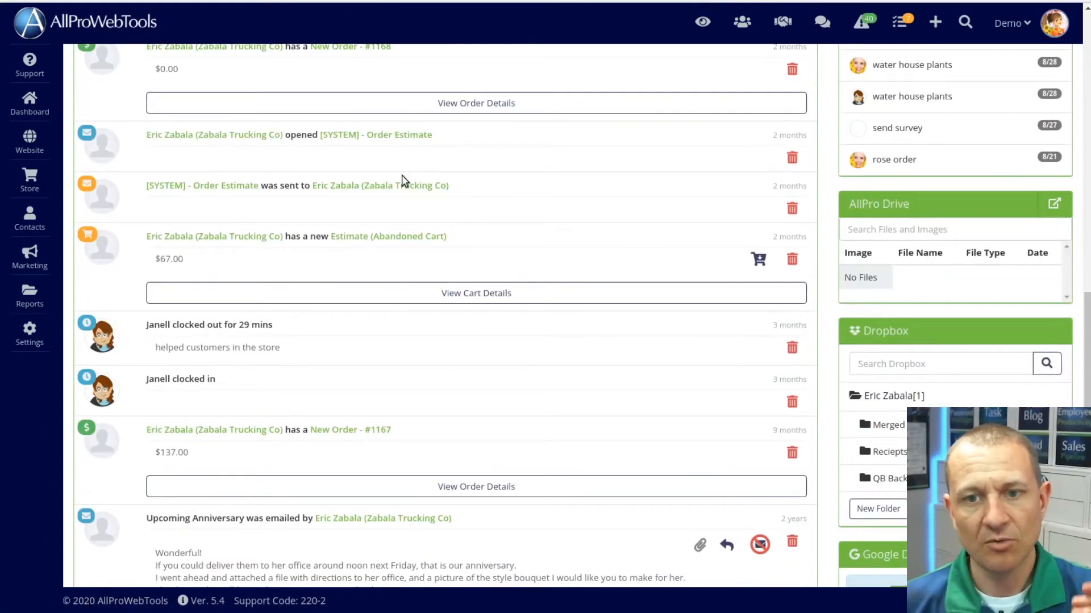
scroll(401, 176, "up", 20)
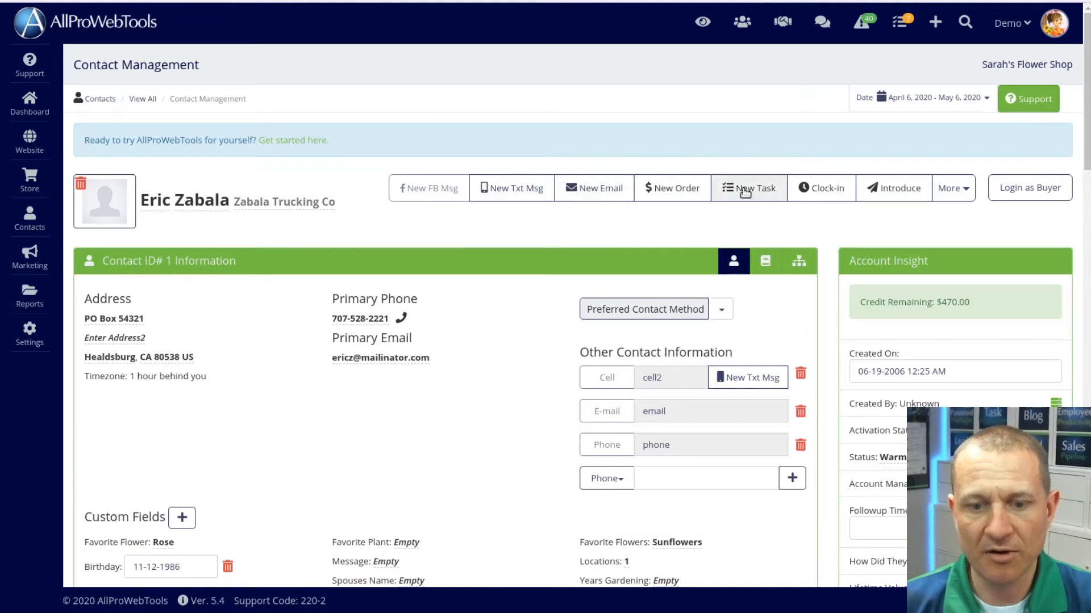
Step: Start a new order for this contact and add one Rose Bouquet at 55.00 without a discount to the cart
left_click(655, 191)
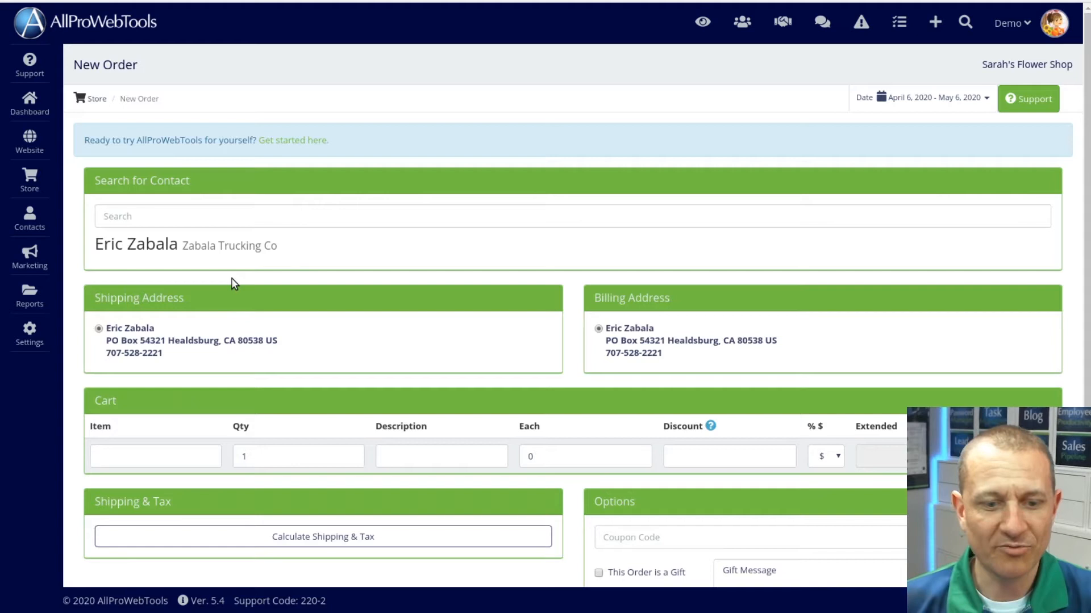
left_click(159, 451)
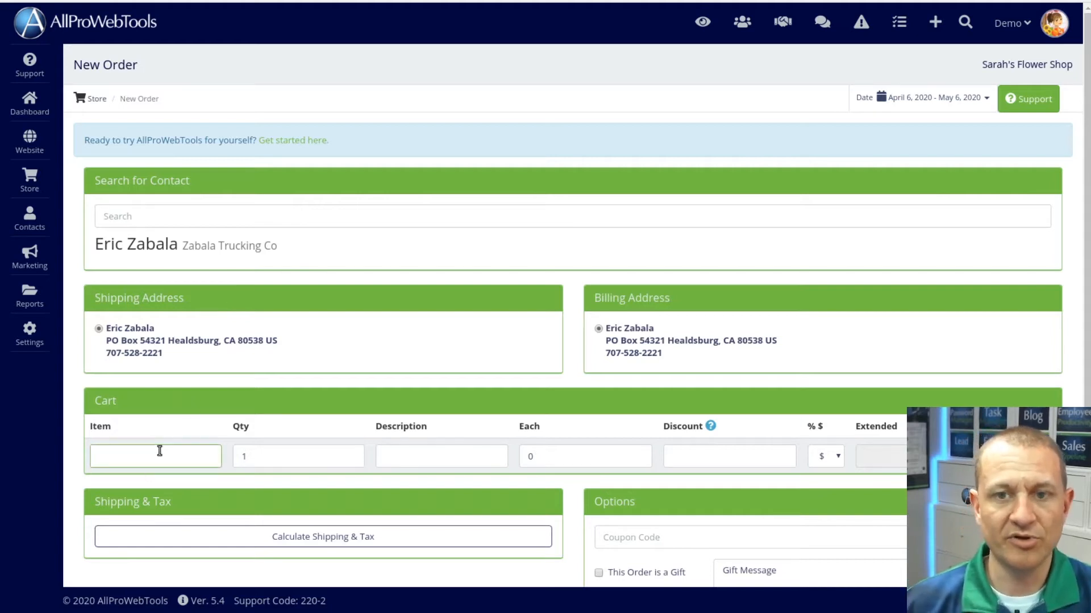
type("rose")
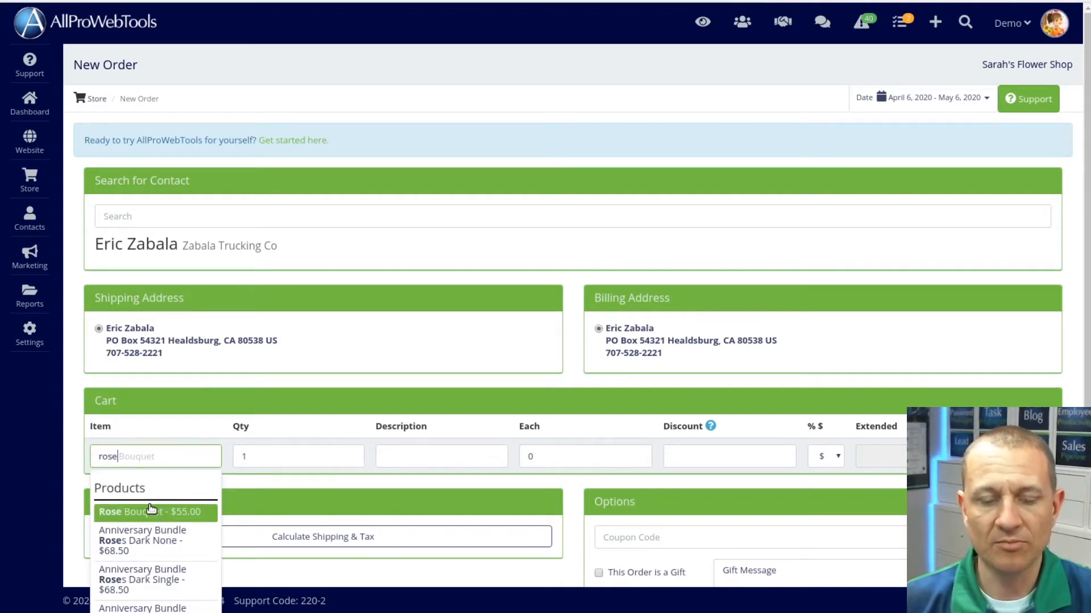
left_click(149, 511)
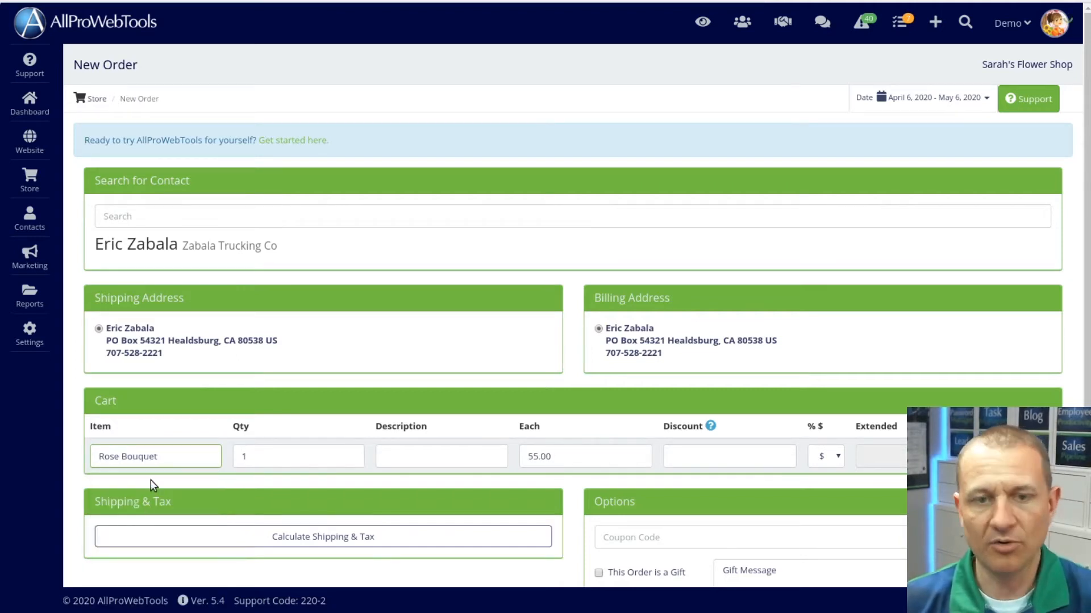
left_click(358, 456)
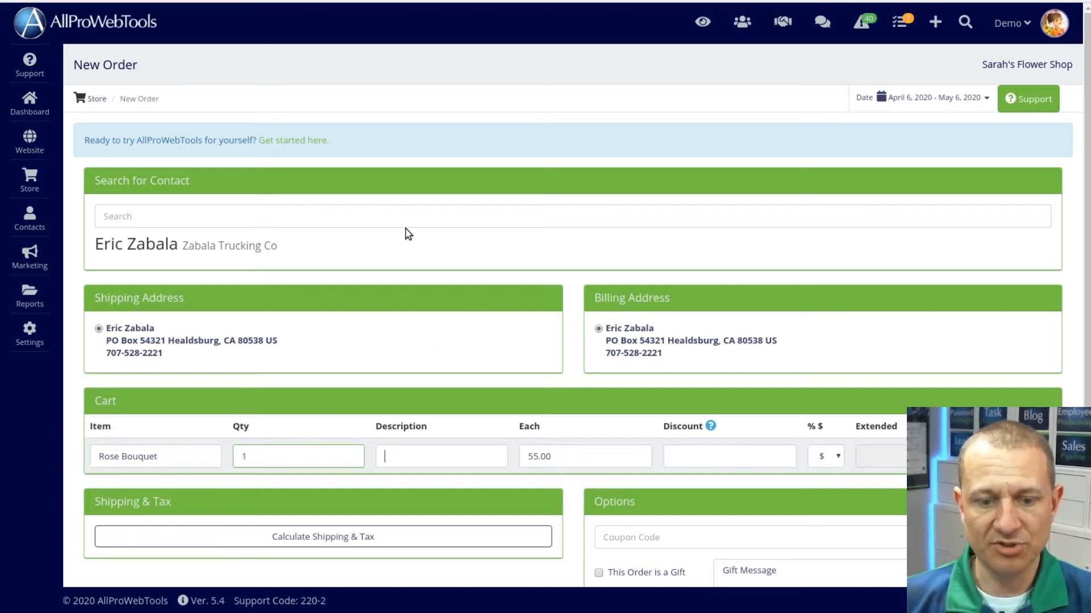
key("Tab")
key("Tab")
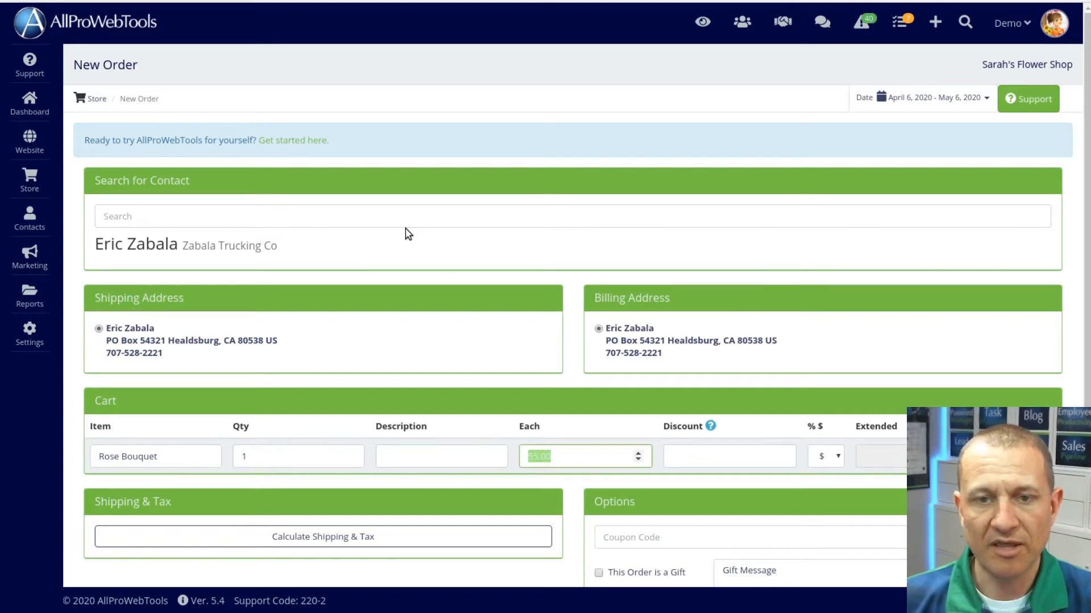
key("Tab")
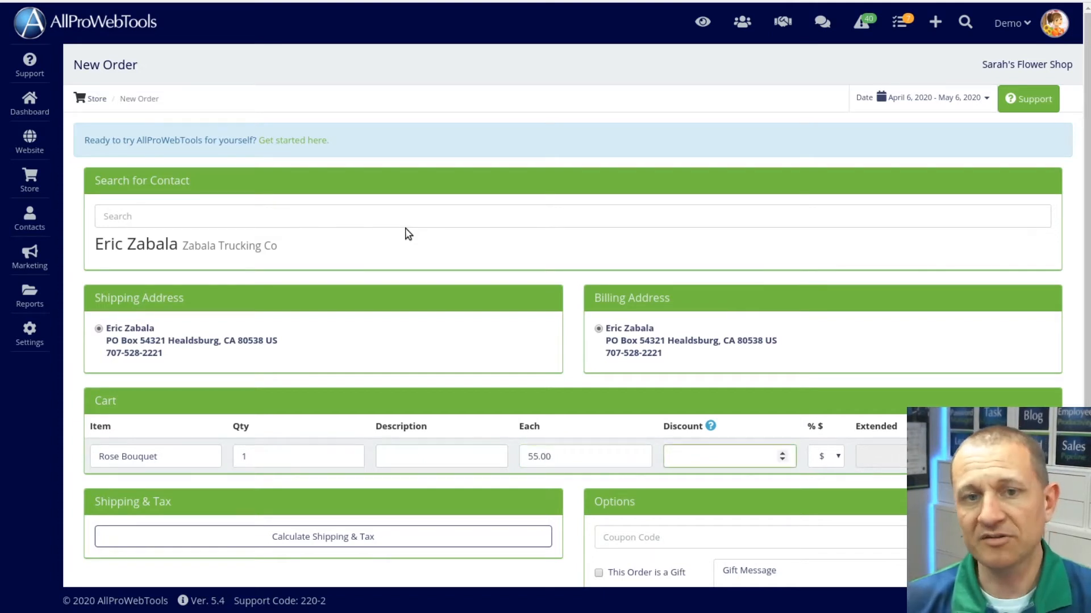
key("Tab")
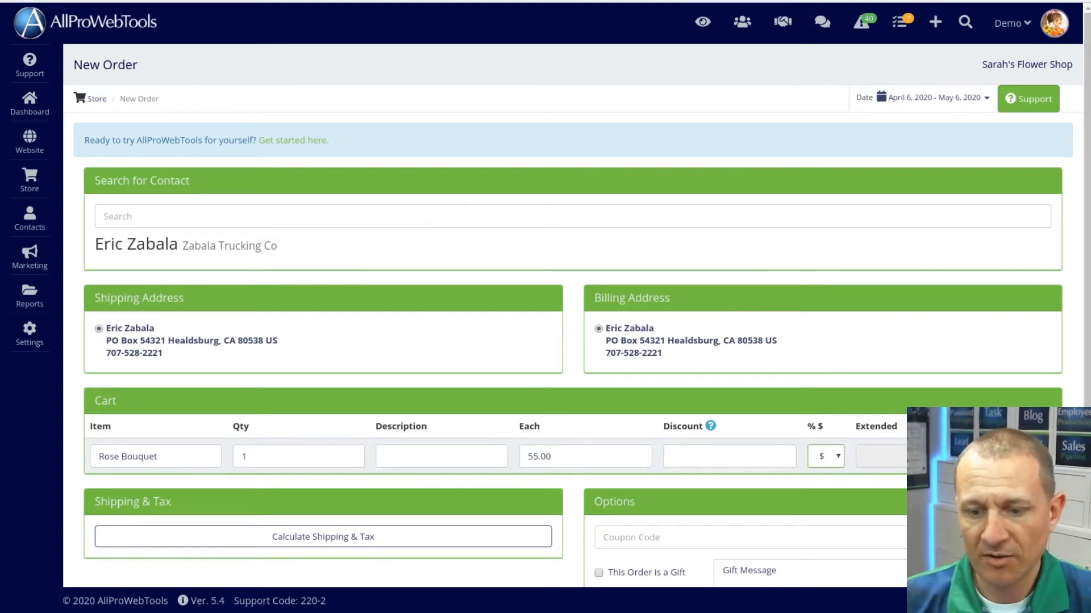
key("Tab")
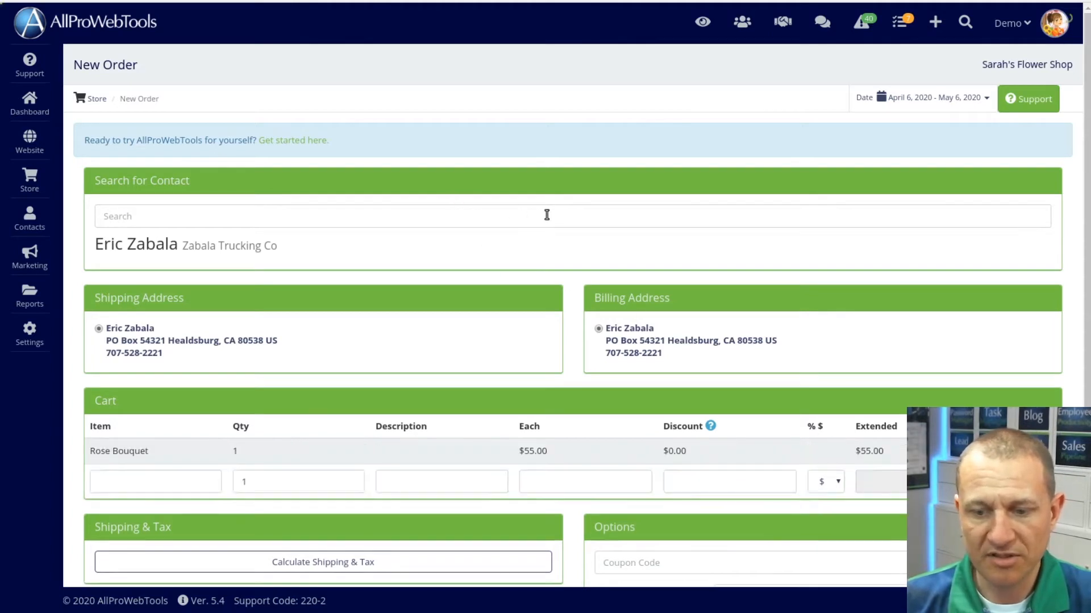
Step: Add two Tulips Yellow to the order's cart at the default price
scroll(548, 218, "down", 1)
scroll(548, 218, "down", 1)
left_click(148, 366)
type("yellow")
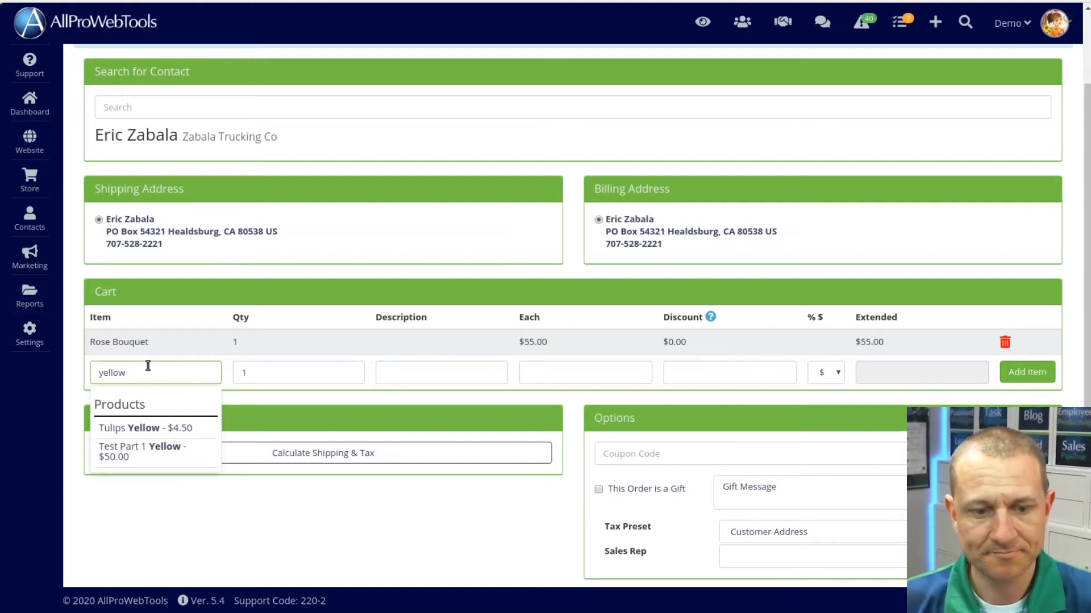
left_click(157, 426)
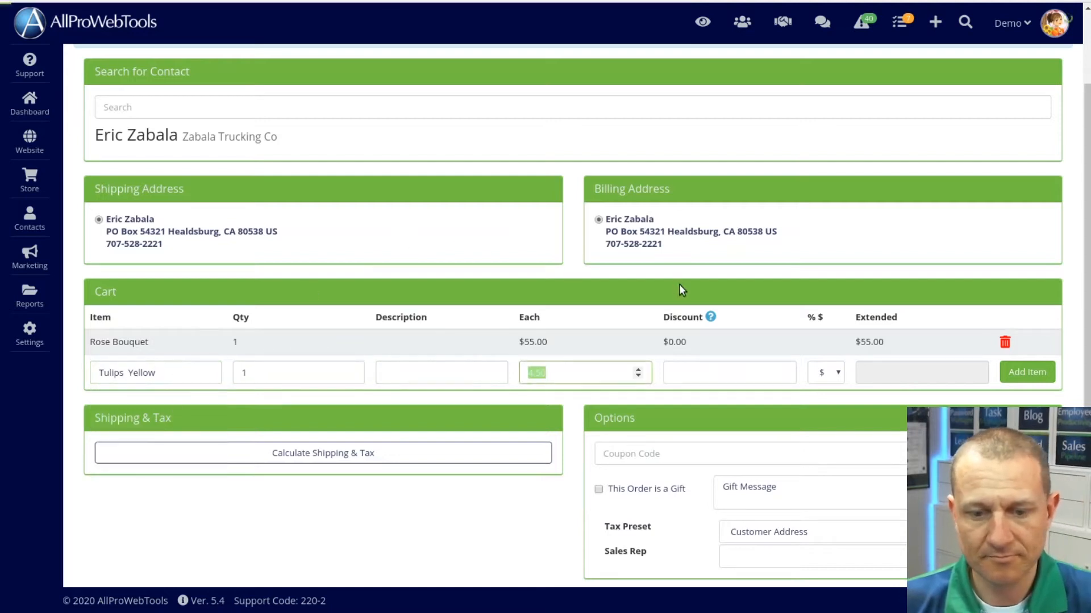
key("shift+Tab")
type("2")
key("Tab")
key("Tab")
key("Tab")
left_click(1019, 372)
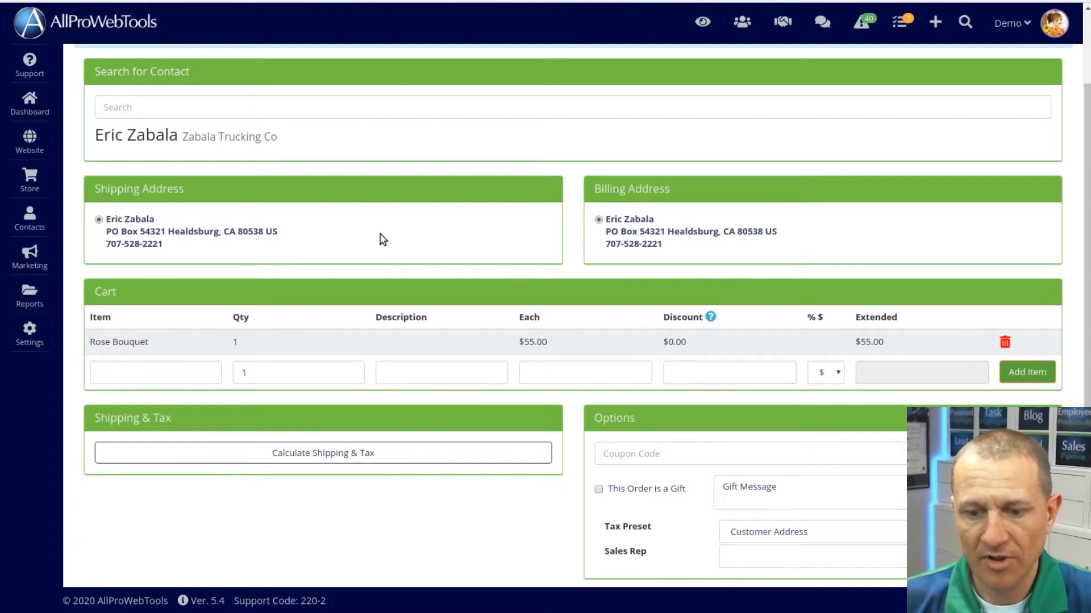
Step: Calculate shipping and tax for the cart, keep USPS First Class, and create the order
scroll(421, 192, "down", 1)
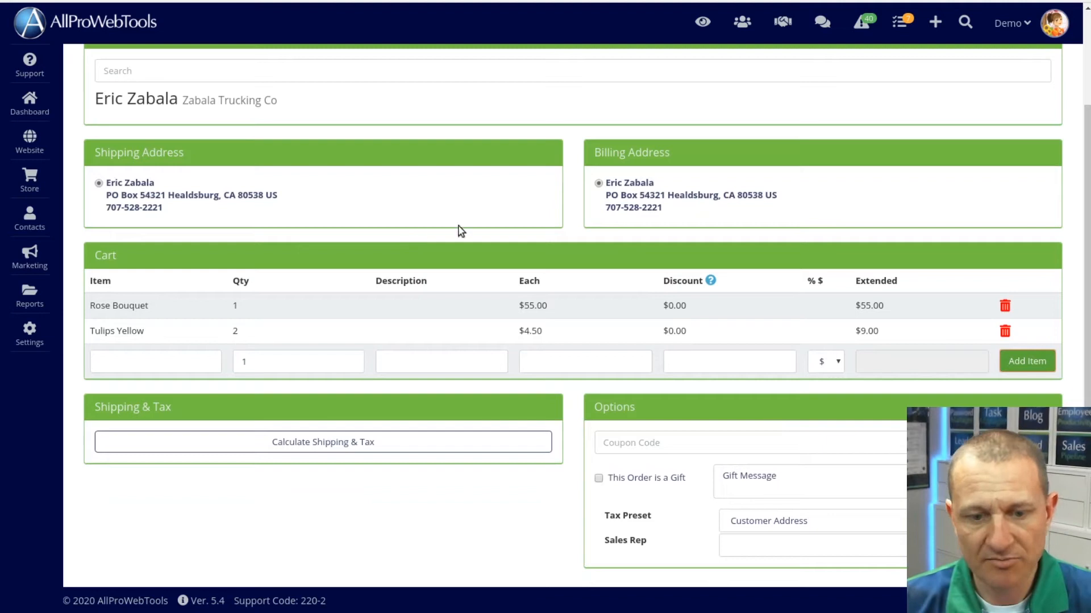
scroll(568, 214, "down", 3)
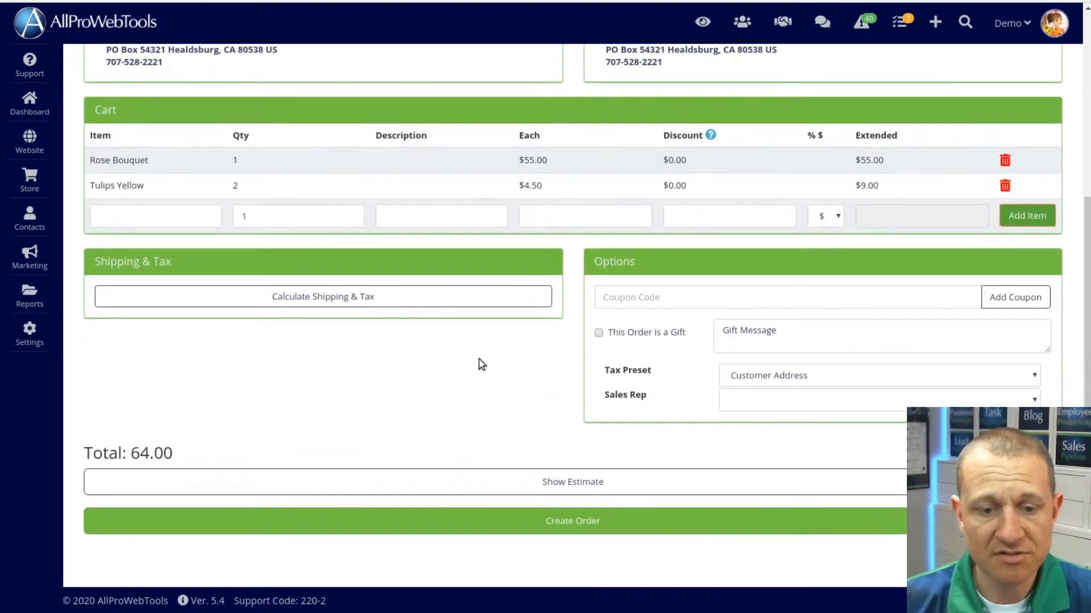
left_click(392, 300)
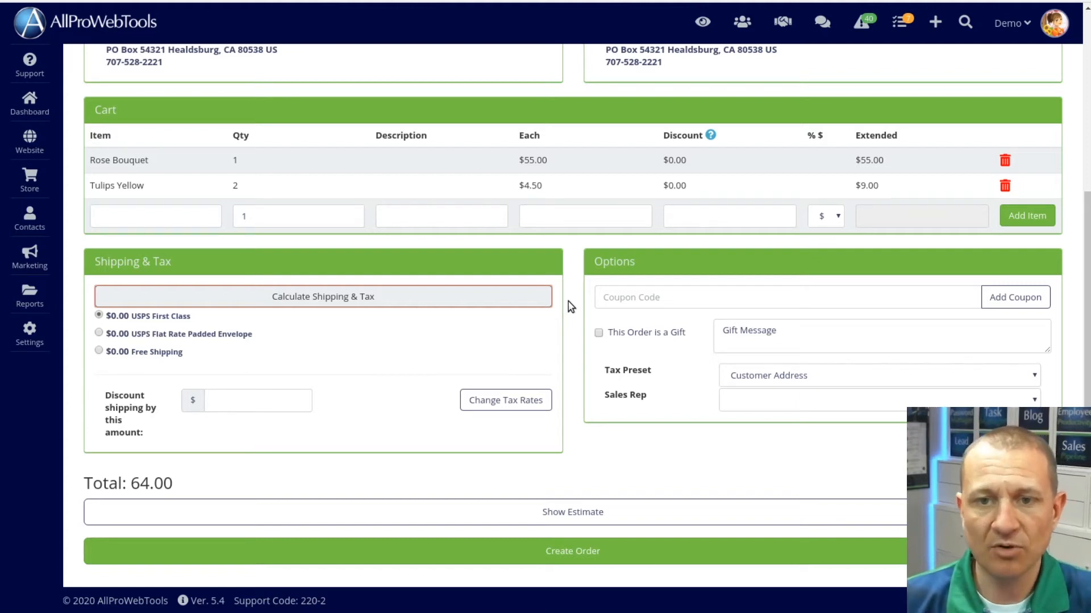
left_click(43, 187)
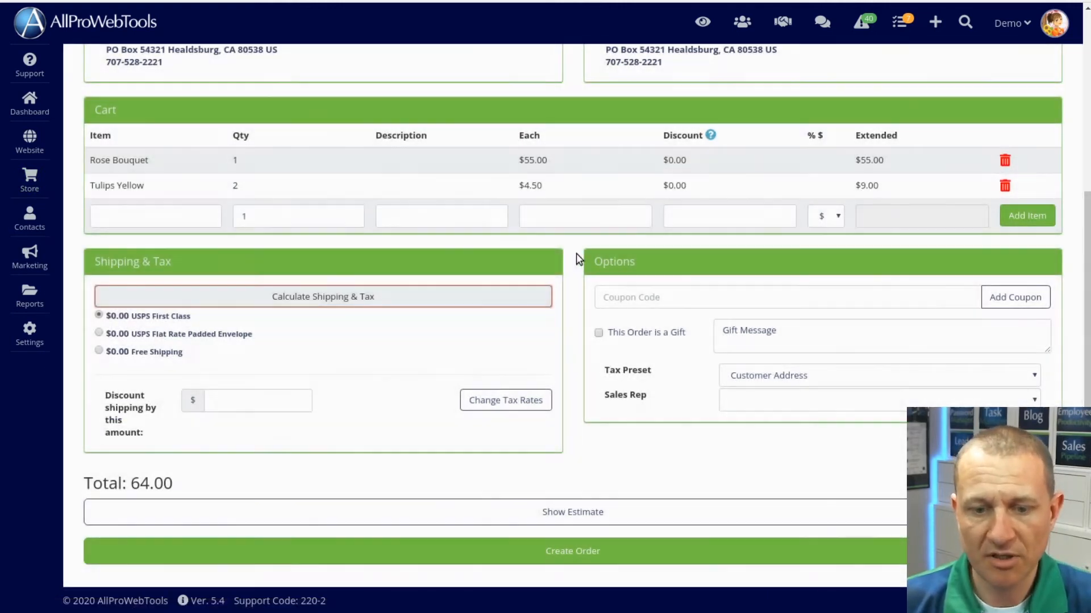
left_click(578, 259)
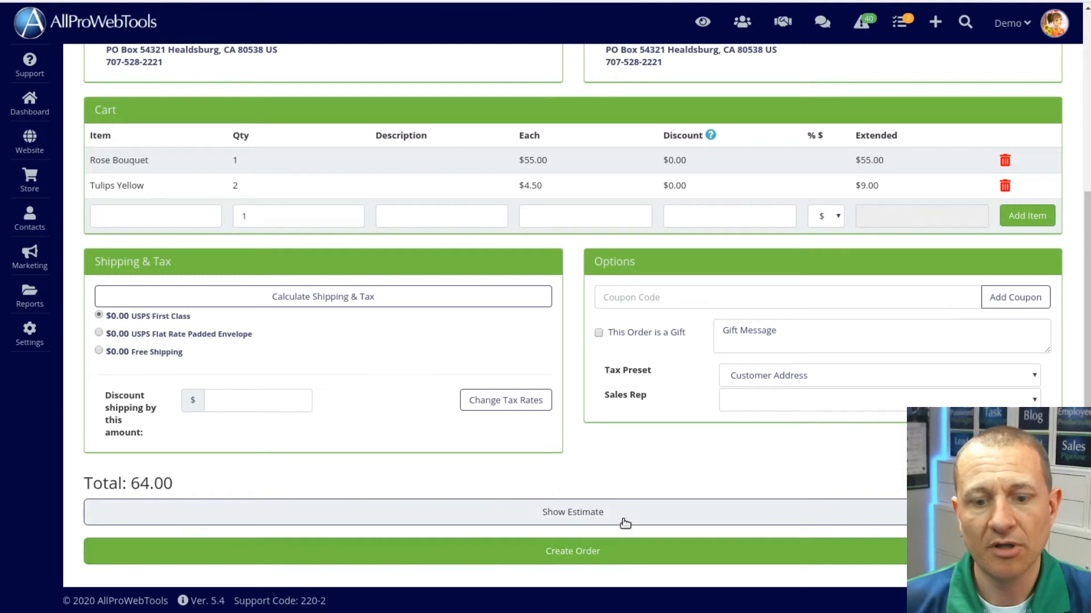
left_click(600, 550)
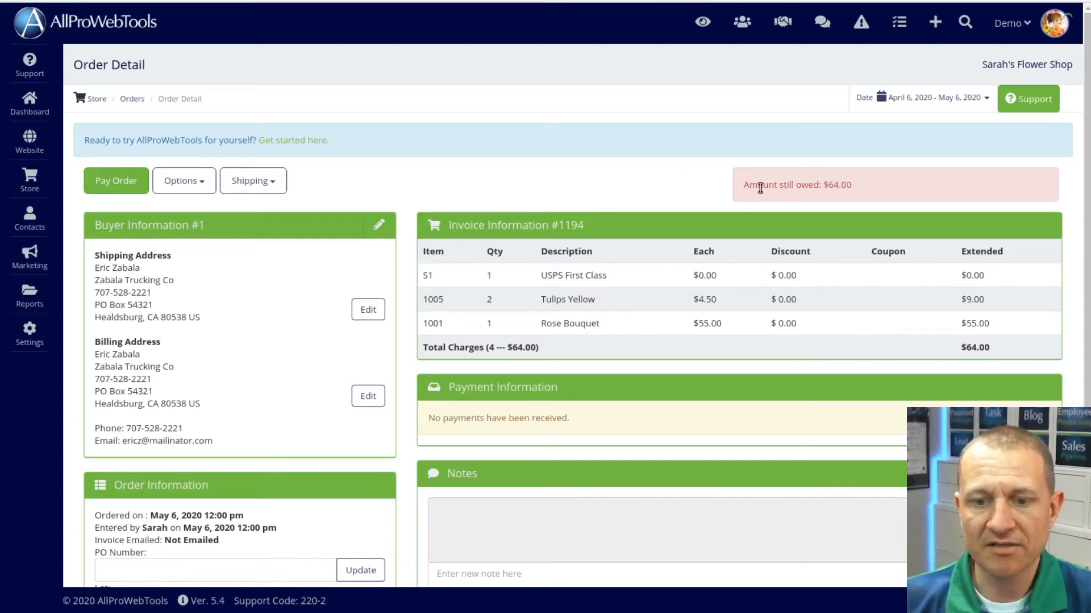
Step: Check the amount still owed on the new order and open its payment form
left_click_drag(760, 188, 857, 190)
left_click(866, 190)
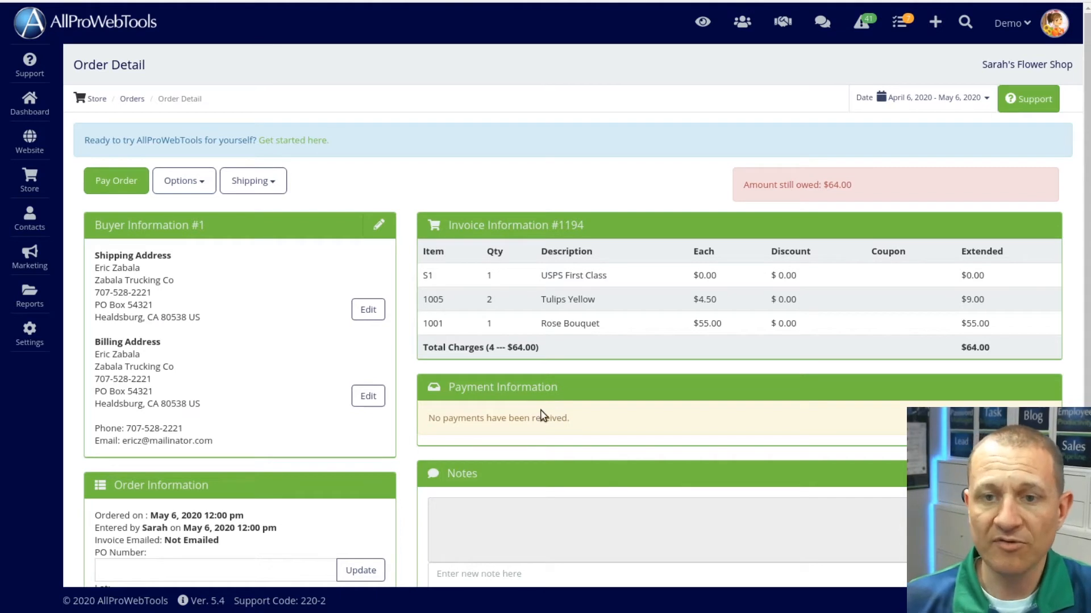
left_click(124, 191)
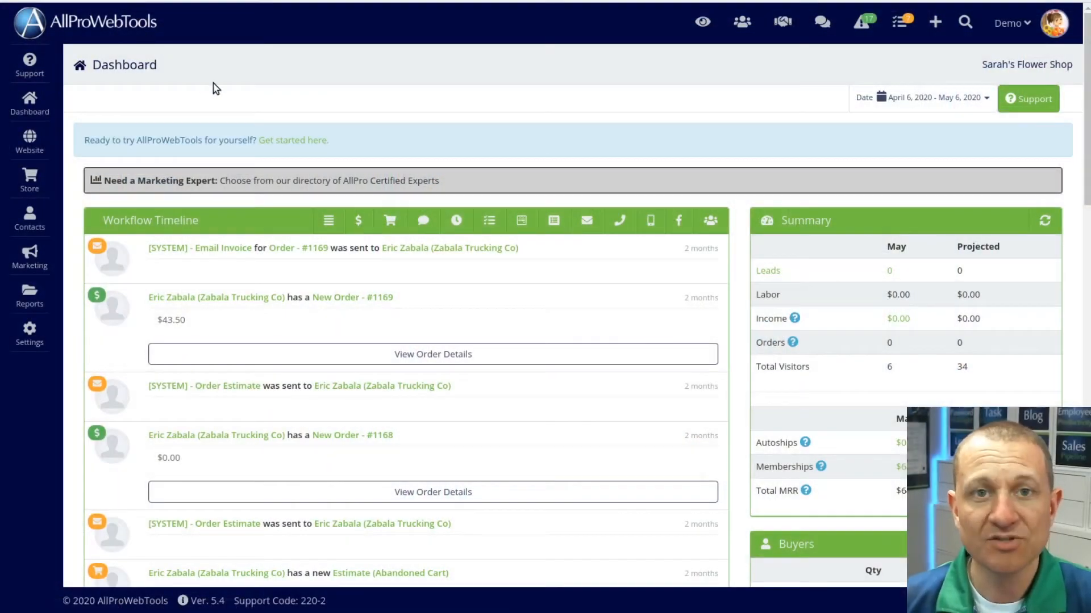
Step: Open the store's payment method settings and turn off console use for Admin and Bad Debt
left_click(31, 329)
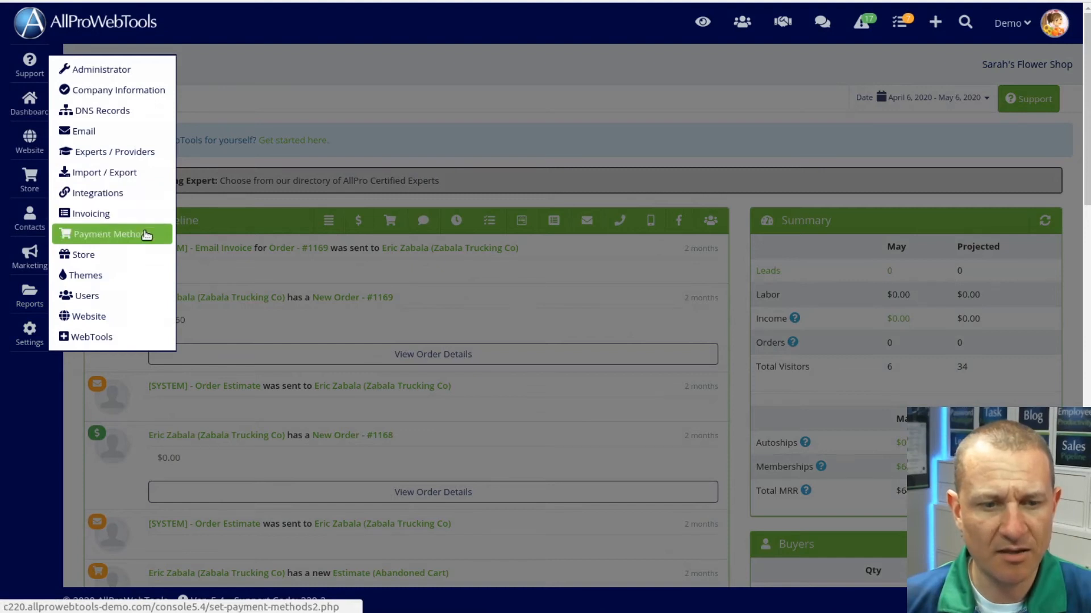
left_click(146, 256)
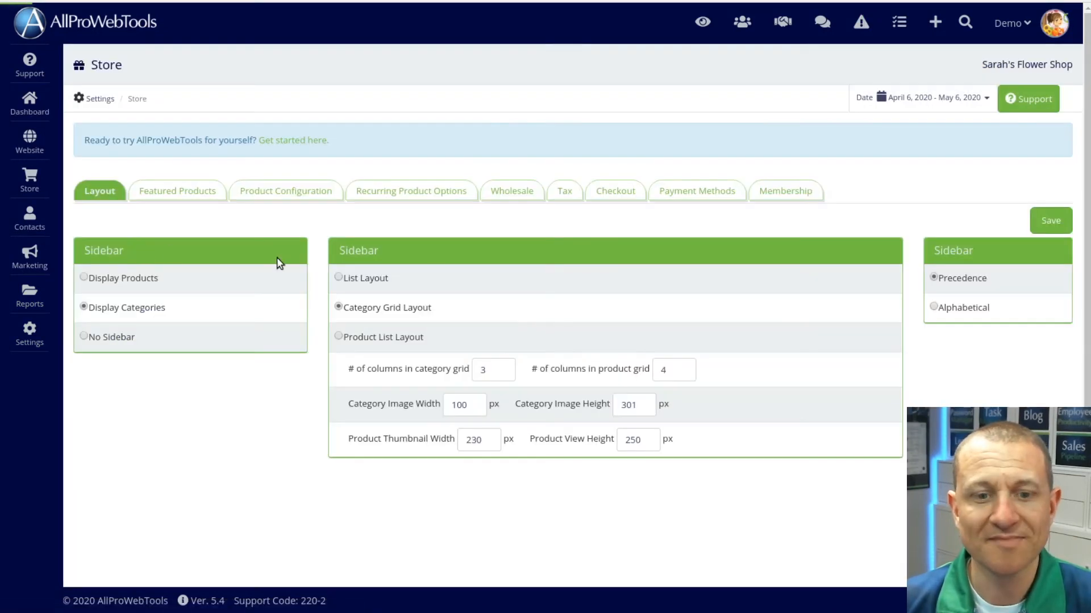
left_click(707, 198)
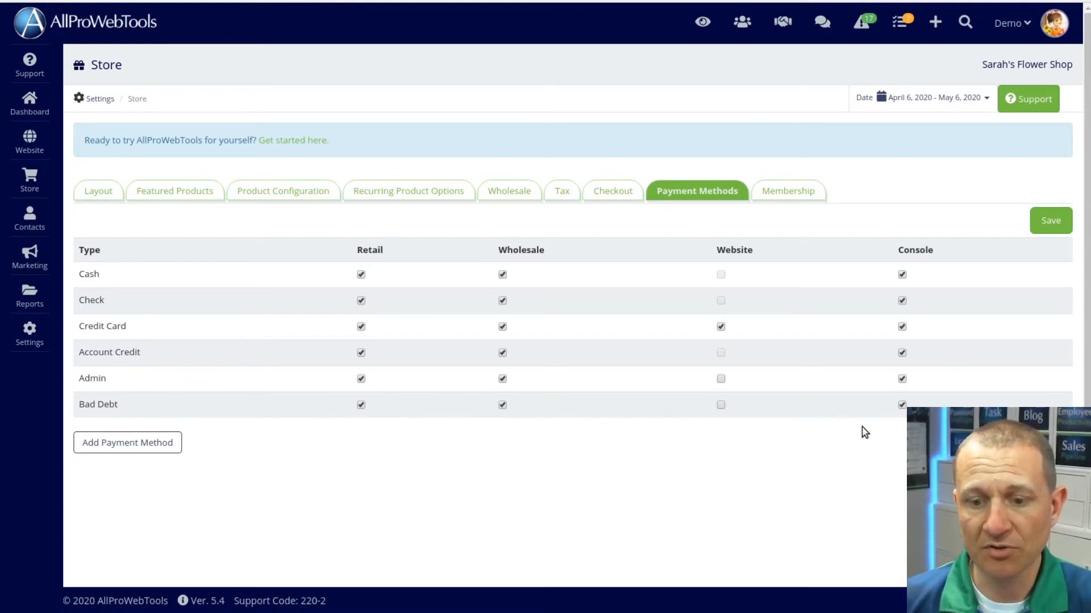
left_click(902, 378)
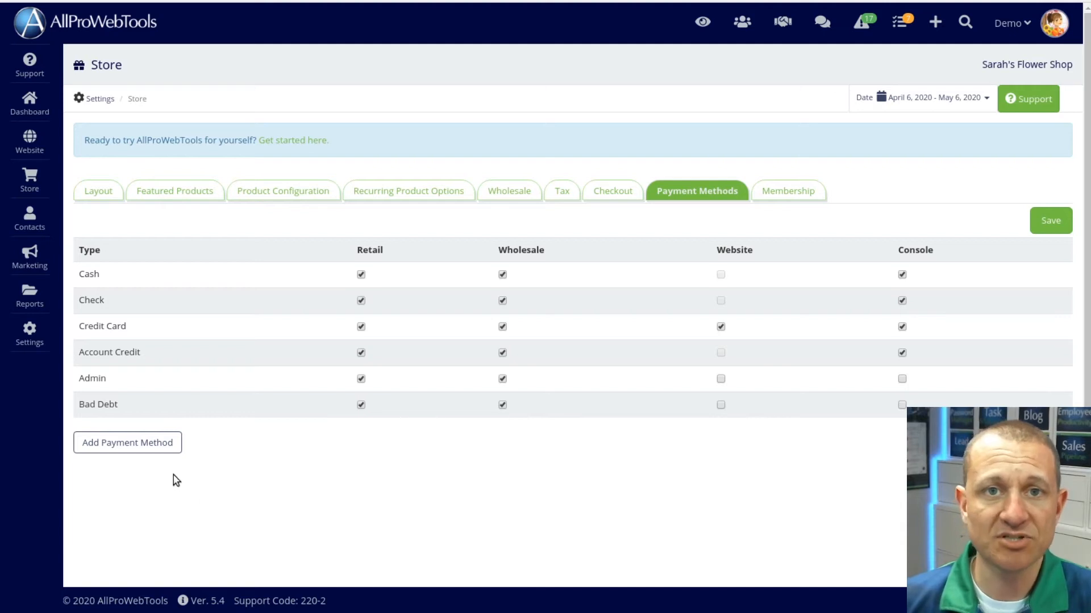
Step: Add and save a new payment method of type Trade / Barter Account named Zelle
left_click(127, 444)
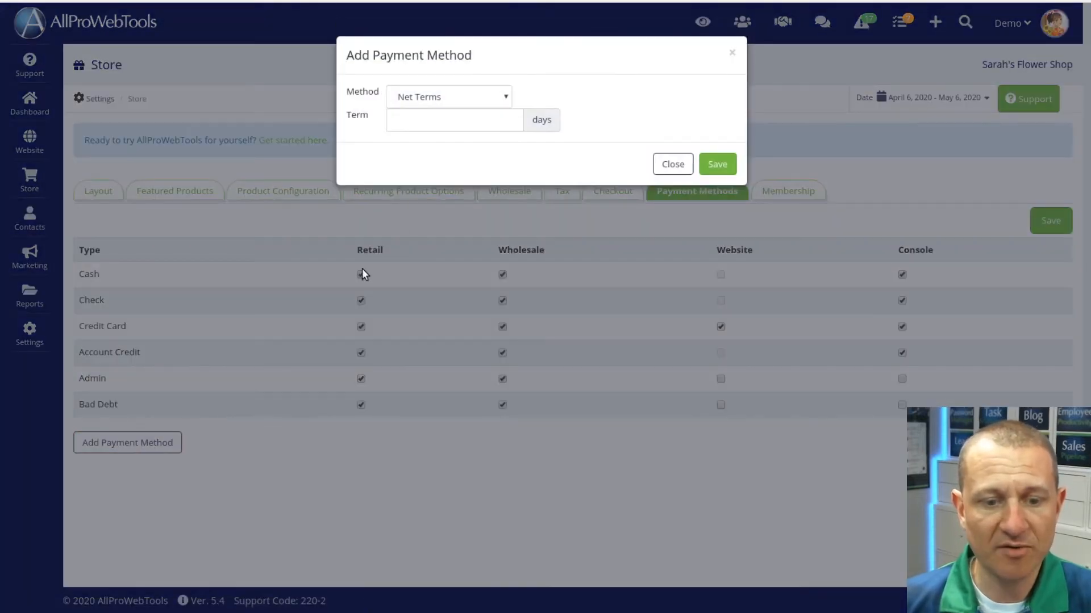
left_click(457, 103)
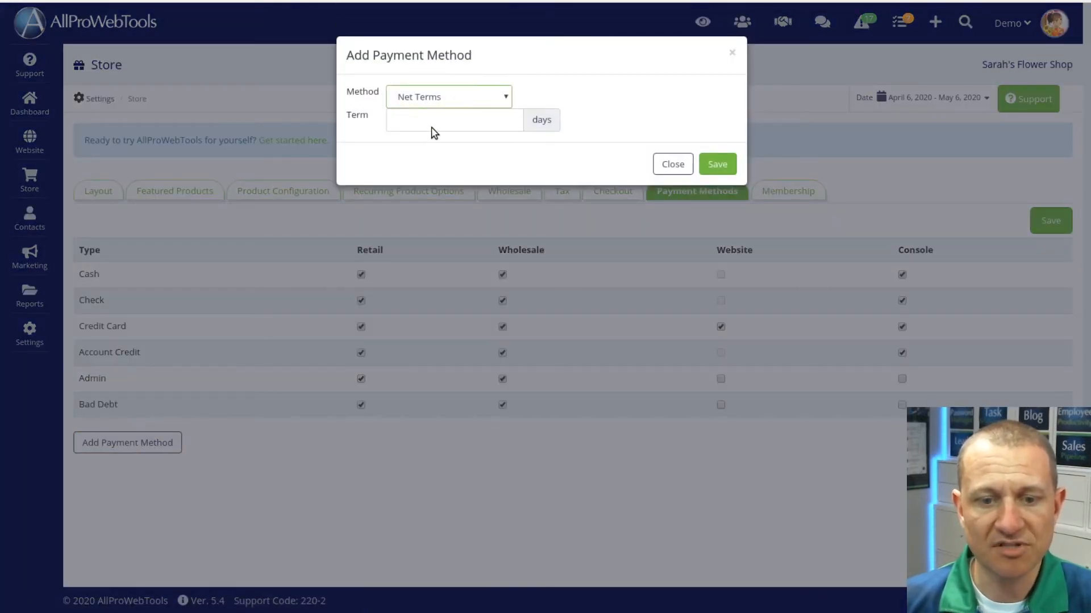
key("Down")
left_click(467, 125)
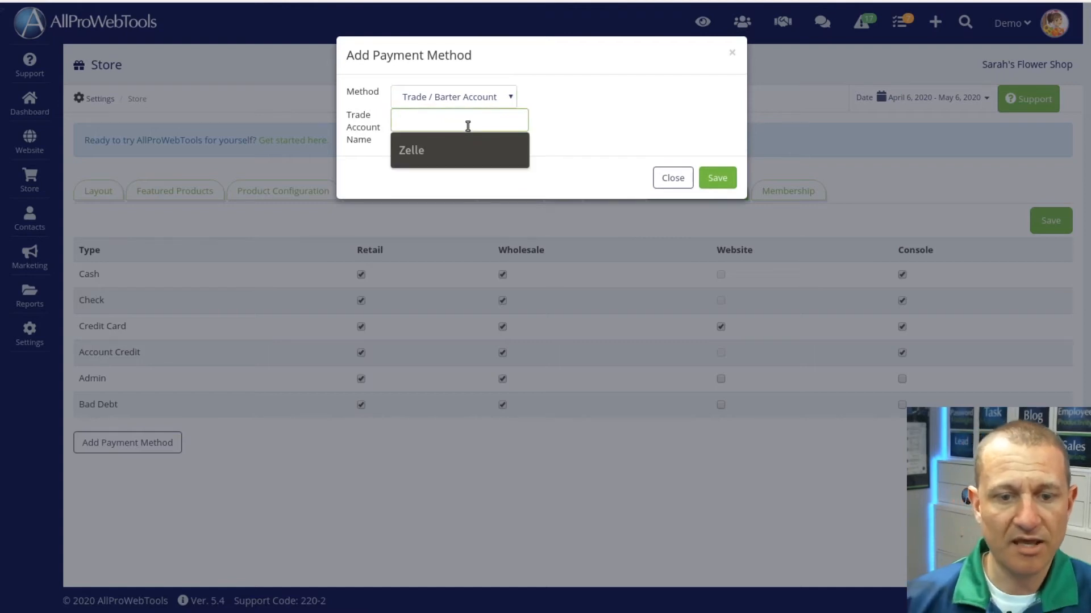
left_click(441, 146)
left_click(714, 179)
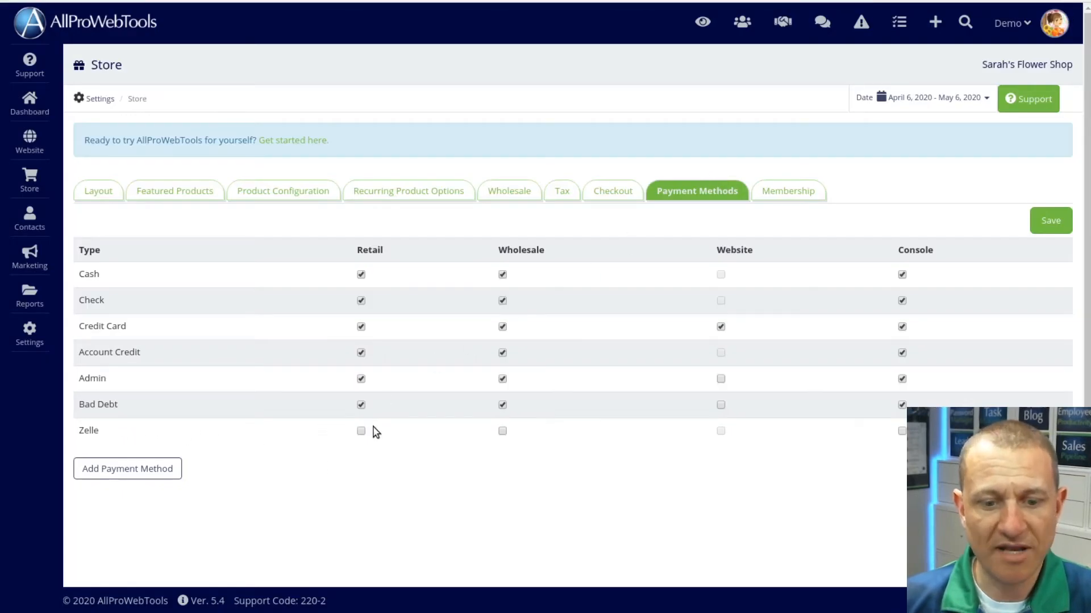
Step: Enable Zelle for console use and for retail customers, and save the payment method settings
left_click(902, 431)
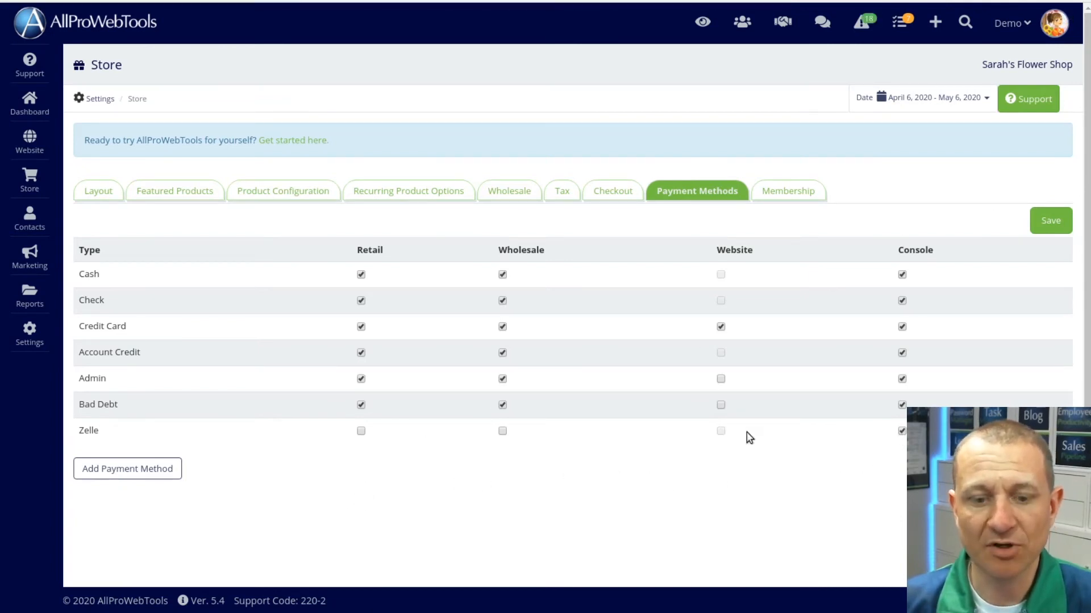
left_click(361, 431)
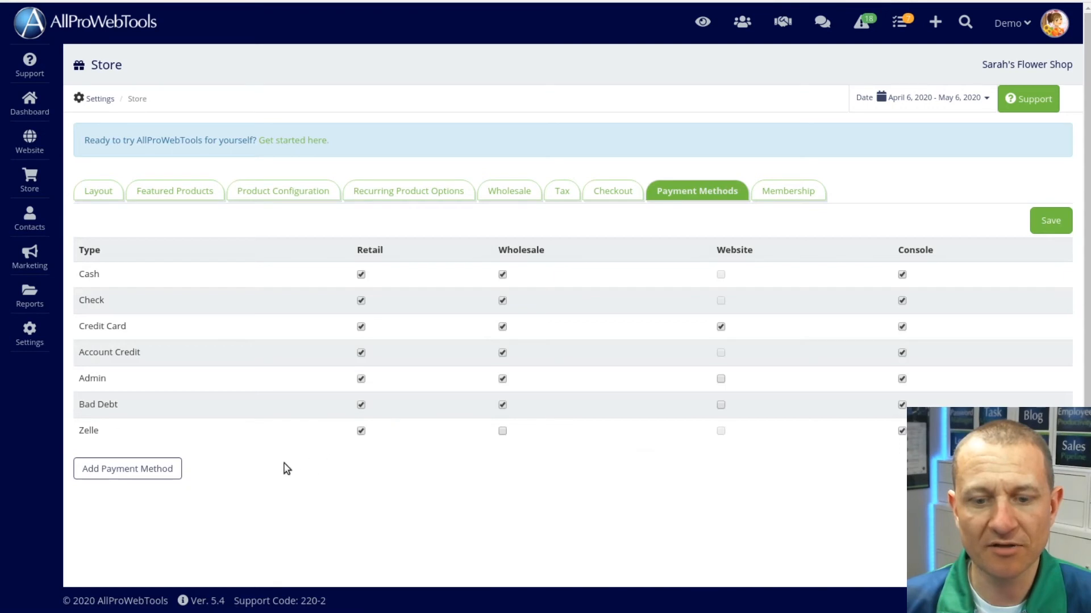
left_click(1056, 218)
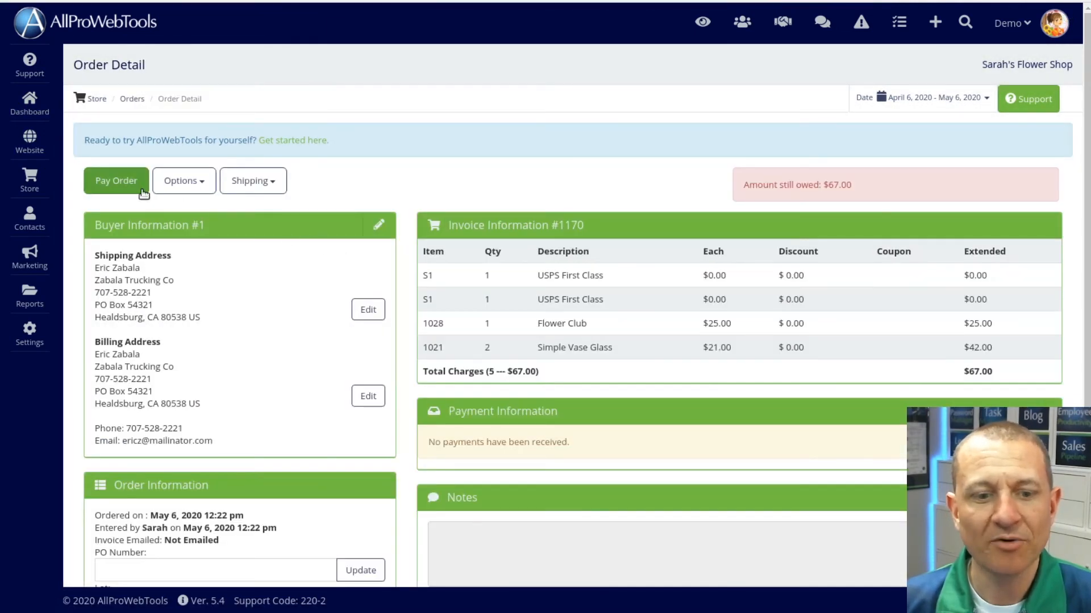
Step: Open the unpaid order's payment form and choose Zelle as the payment method
left_click(117, 181)
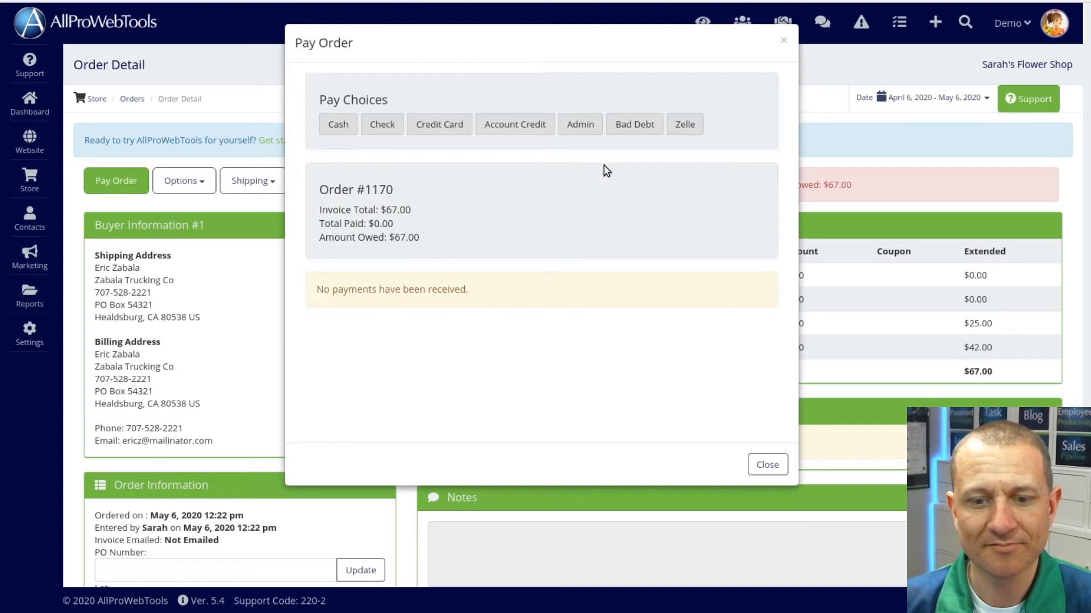
left_click(692, 133)
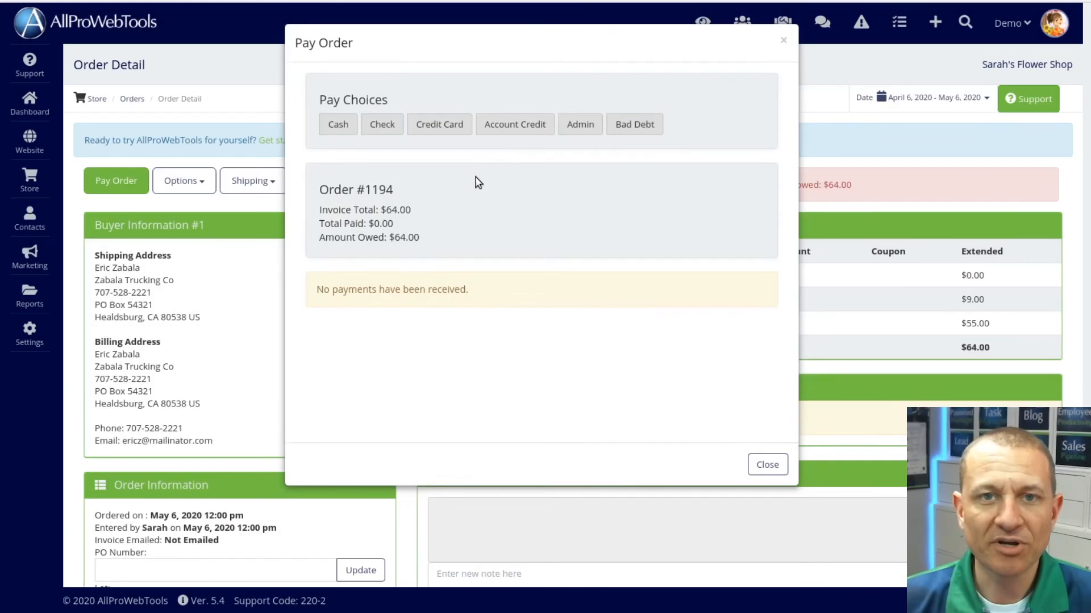
Step: Record a partial check payment of $32 with check number 1234 on the order
left_click(382, 128)
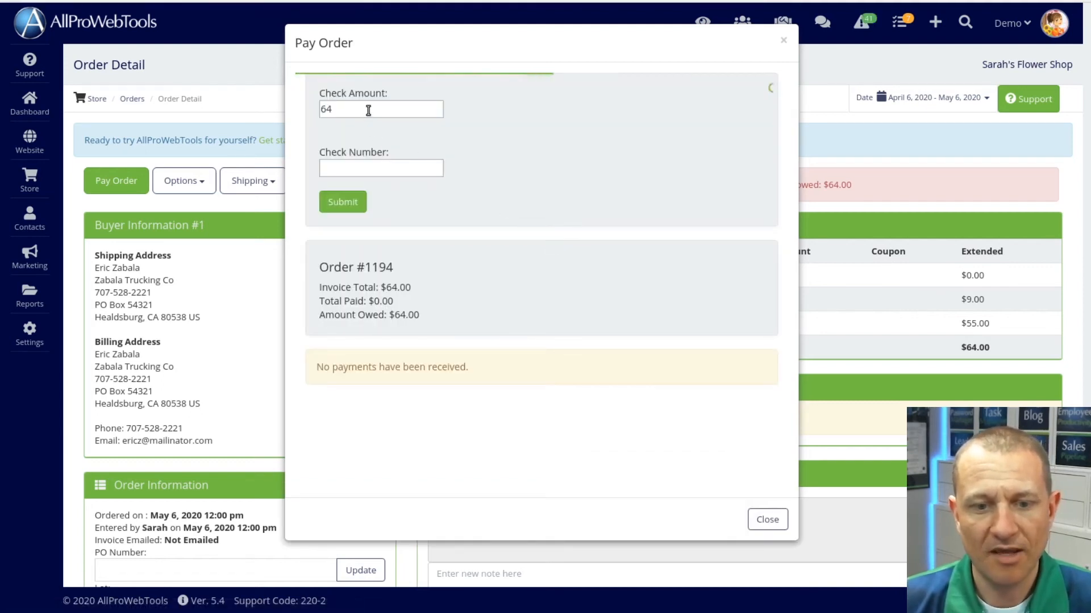
left_click(366, 108)
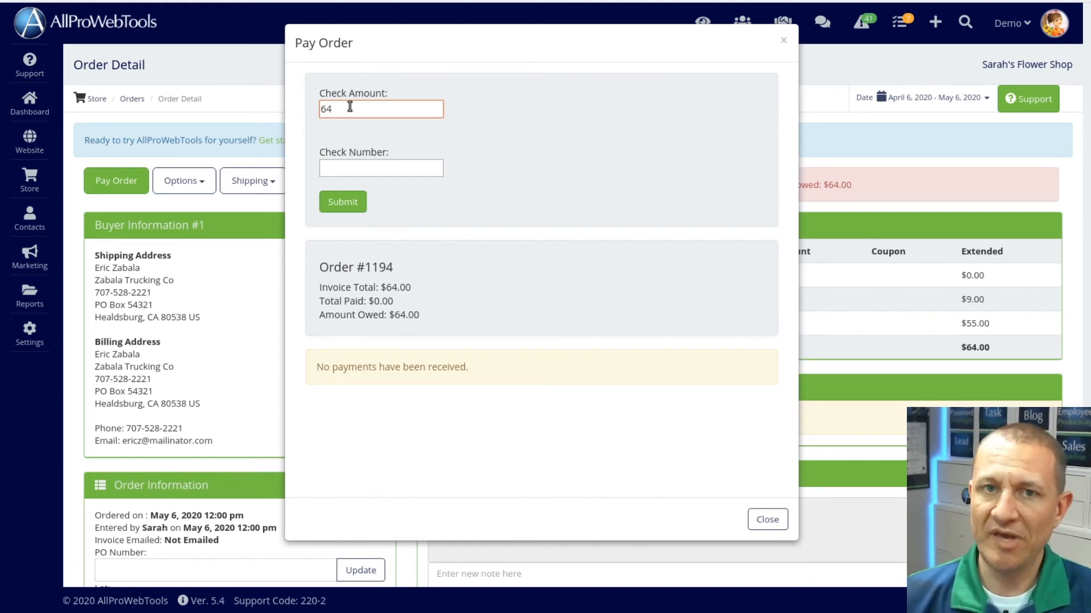
left_click_drag(350, 107, 308, 115)
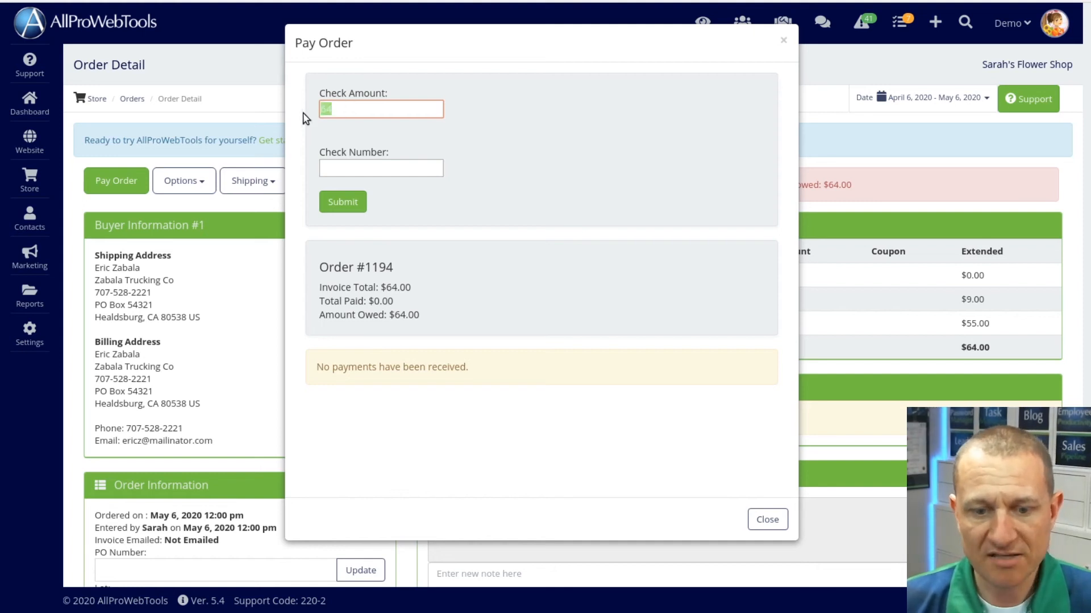
left_click(394, 169)
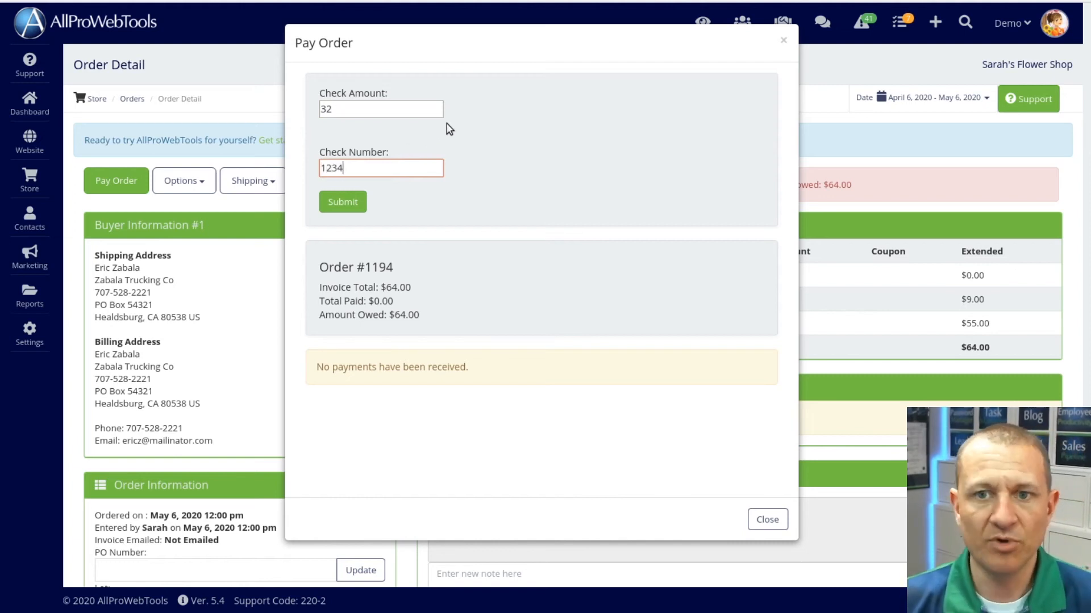
left_click(342, 204)
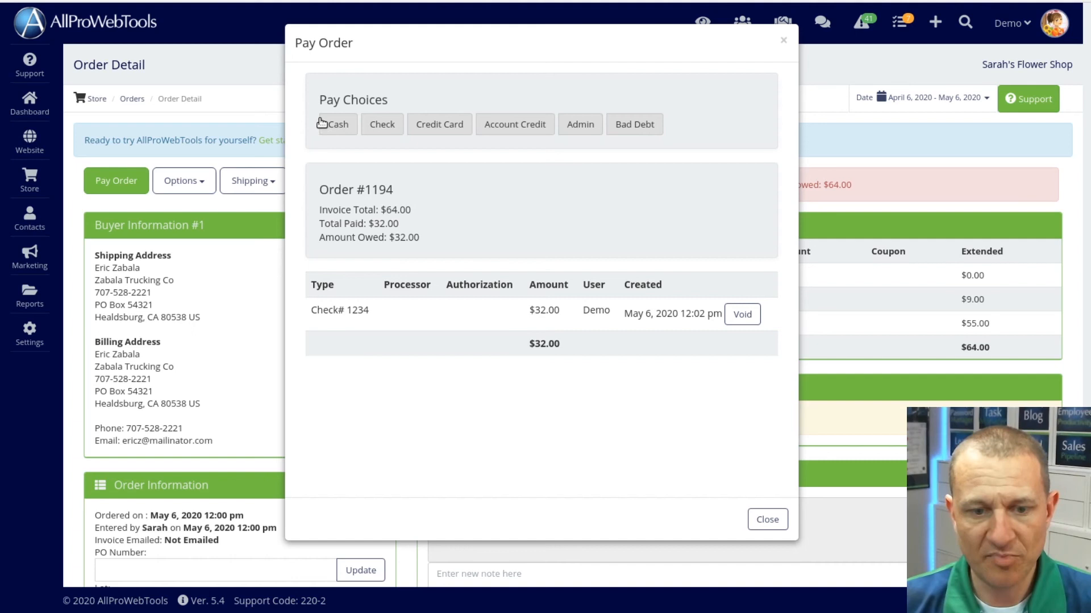
Step: Record a cash payment of $32 for the rest of the order and close the payment form
left_click(338, 124)
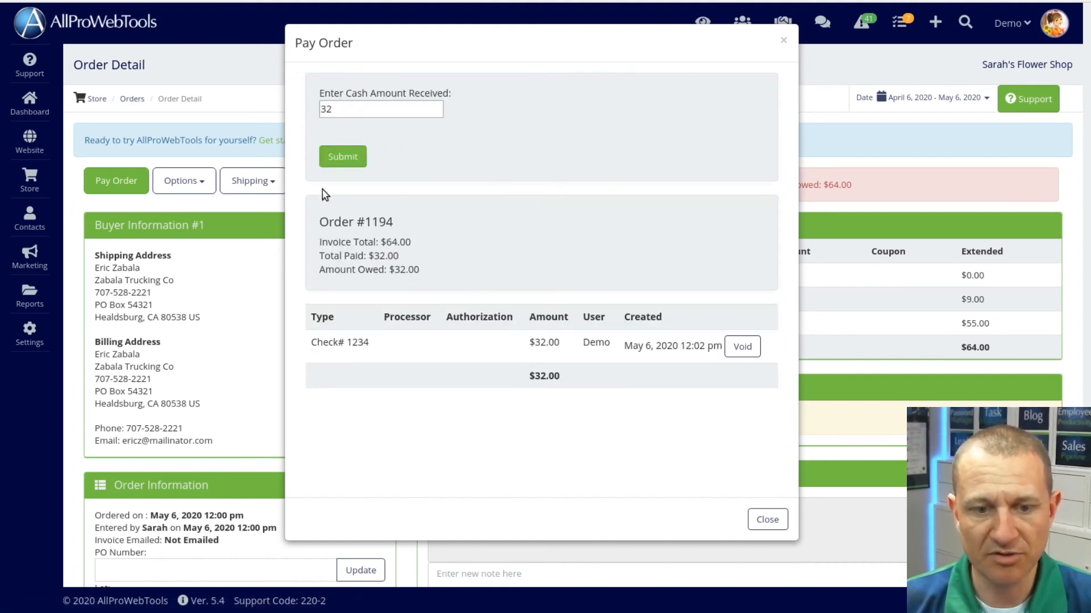
left_click(342, 159)
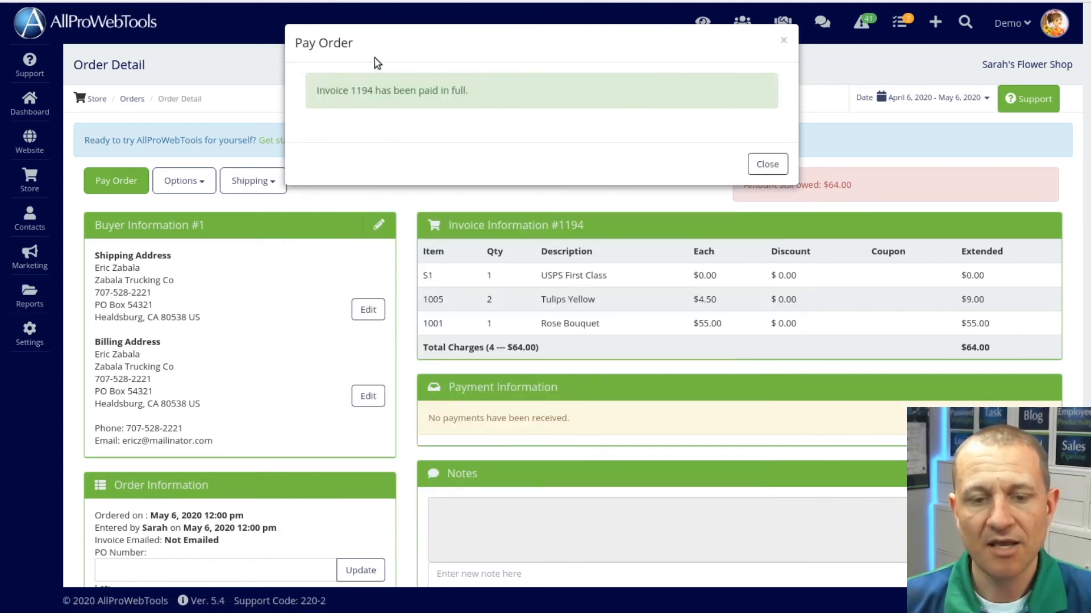
left_click(767, 164)
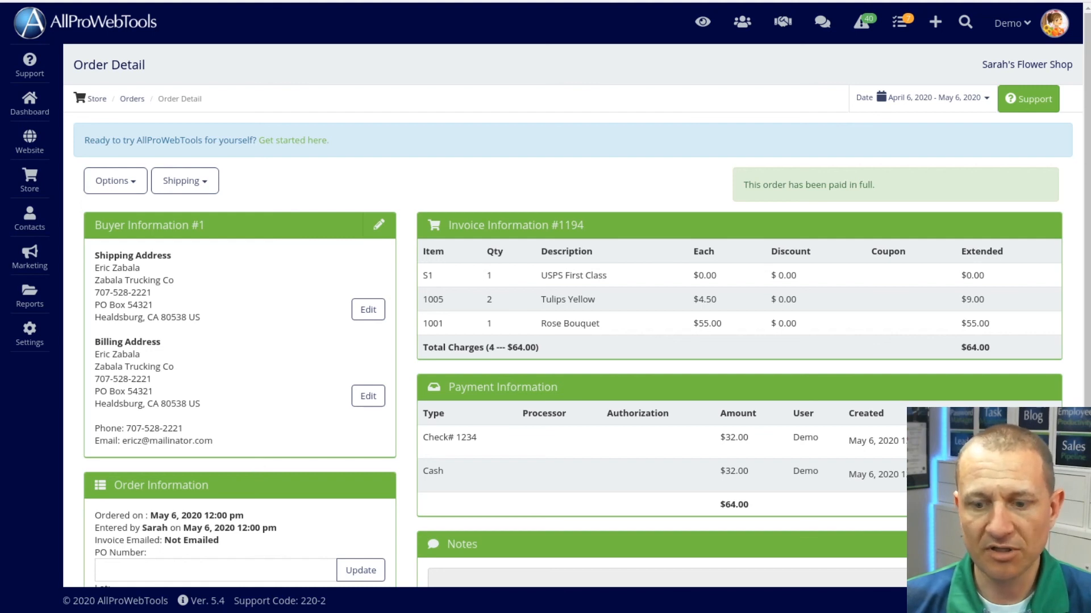
Step: View the admin override form for voiding the paid order and close it without voiding
left_click(141, 181)
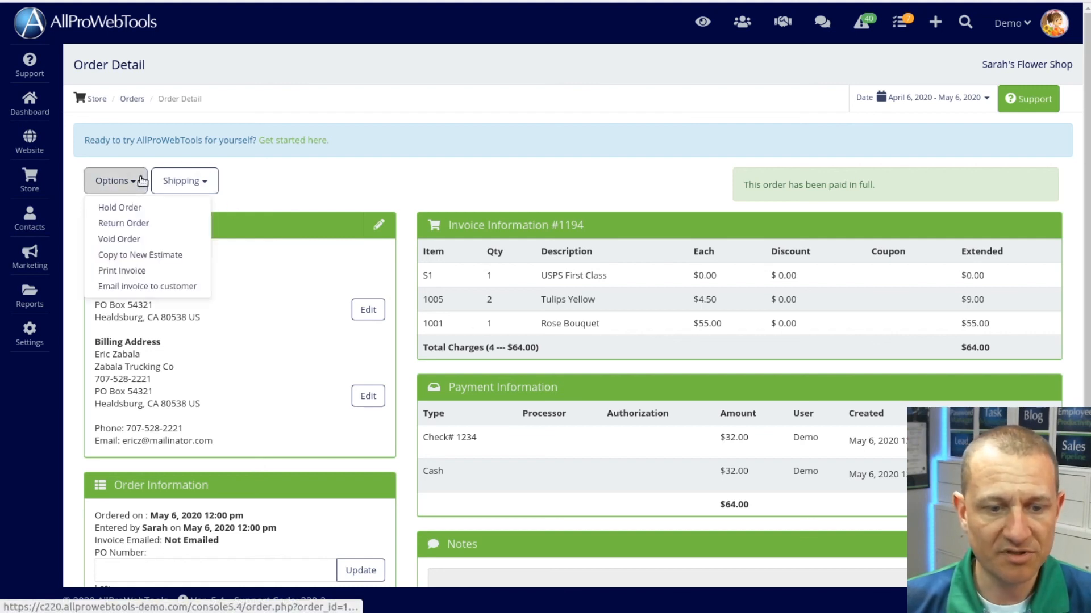
left_click(134, 239)
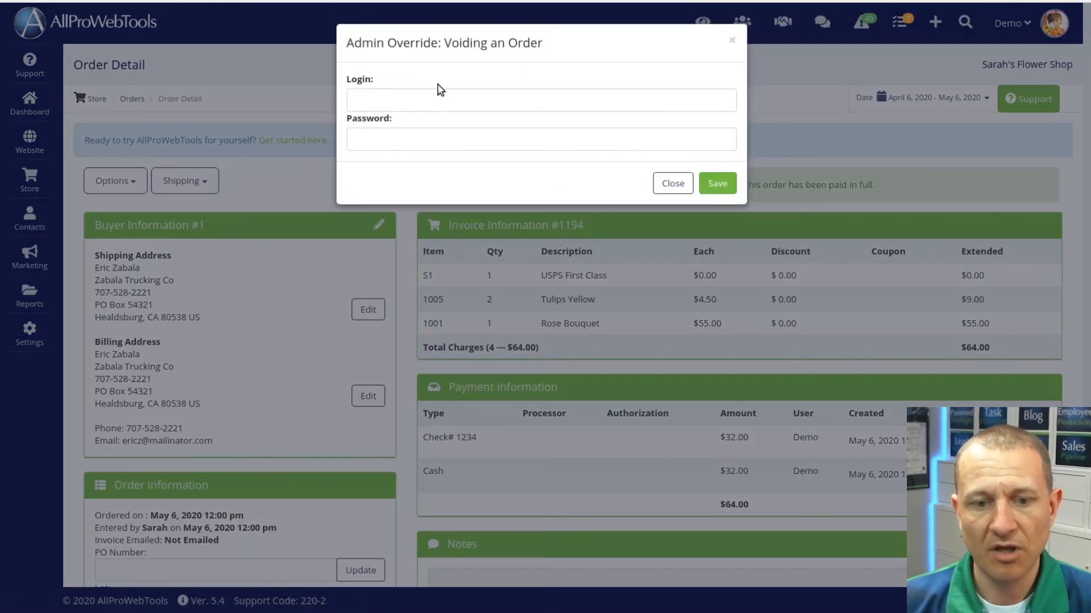
left_click(672, 183)
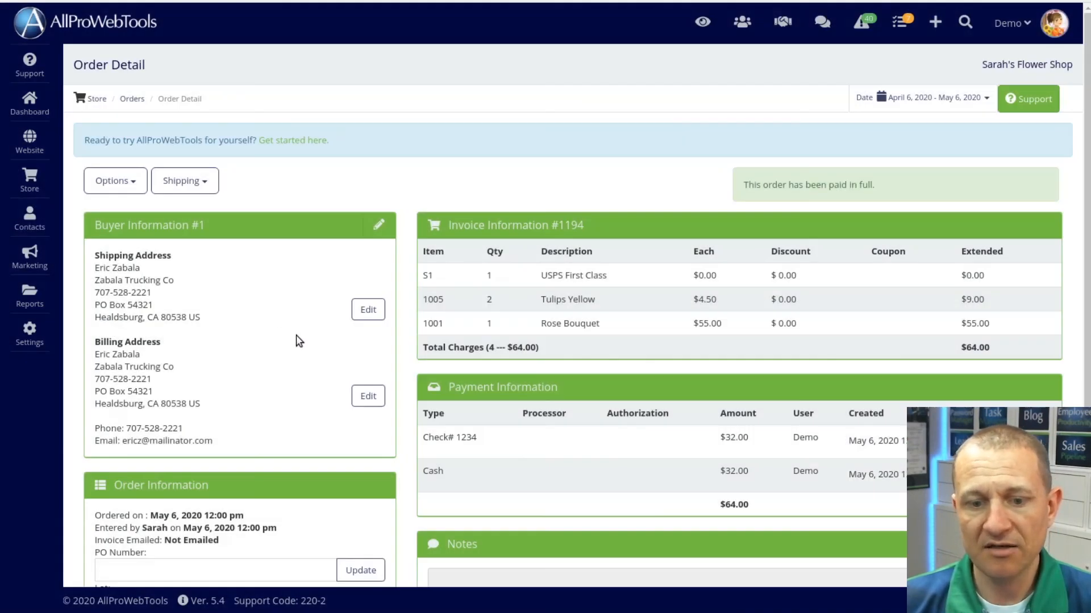